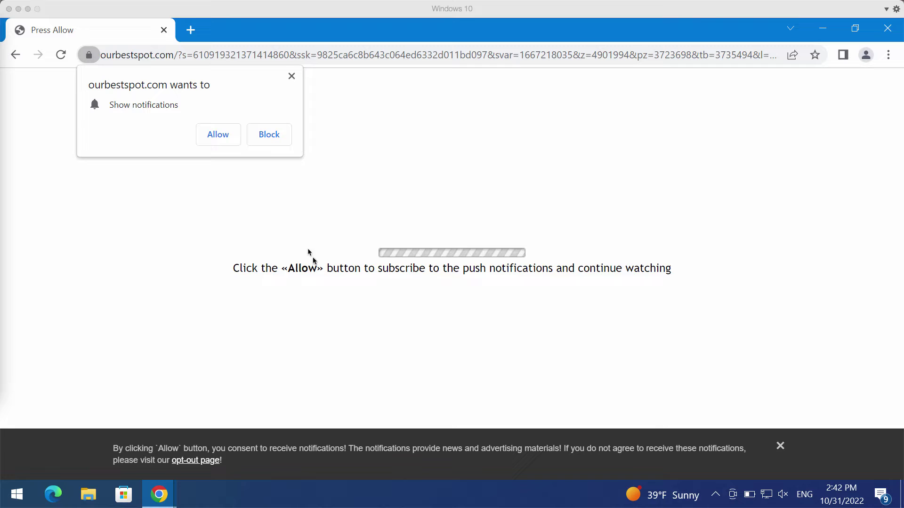
Allow ourbestspot.com to show notifications from its prompt
click(227, 138)
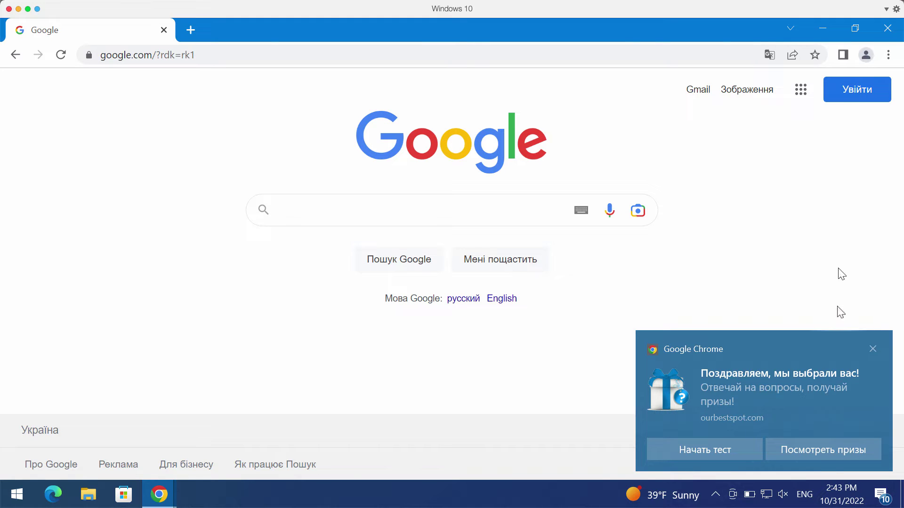
Restore down the Chrome window and open Settings from the browser menu
click(856, 28)
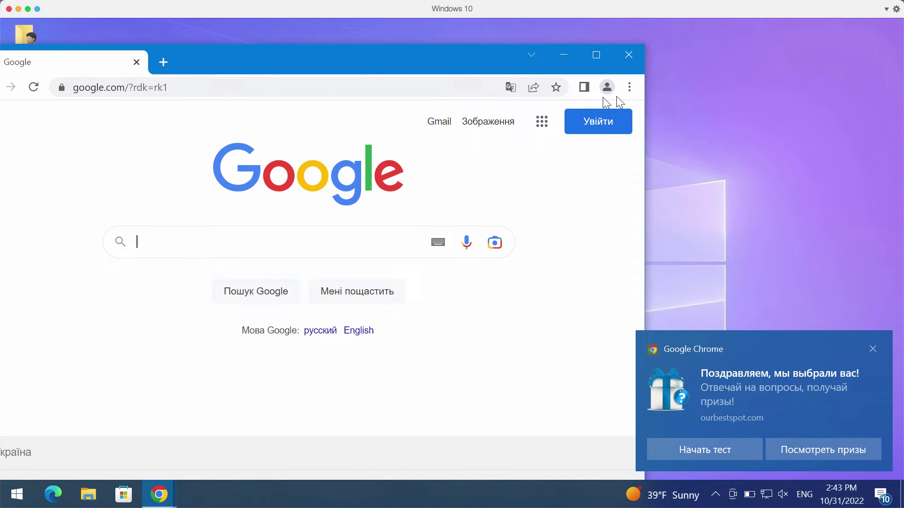
click(630, 88)
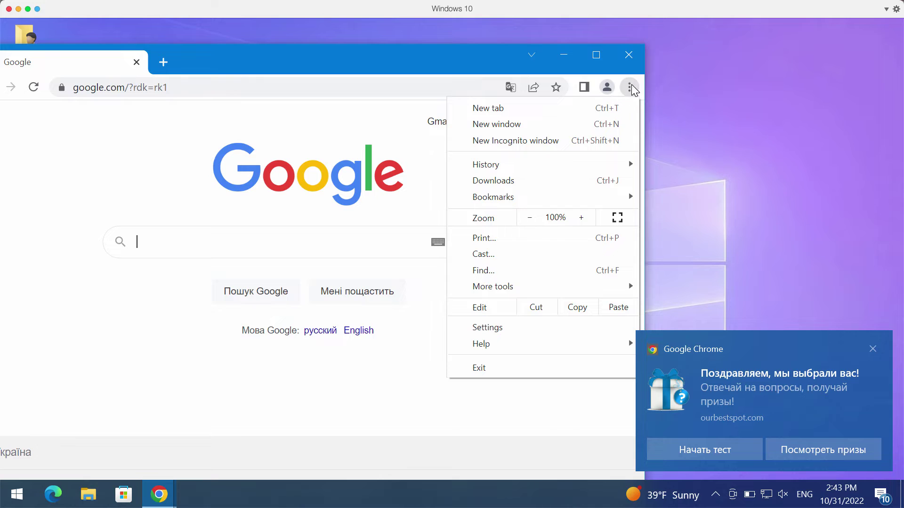
click(495, 329)
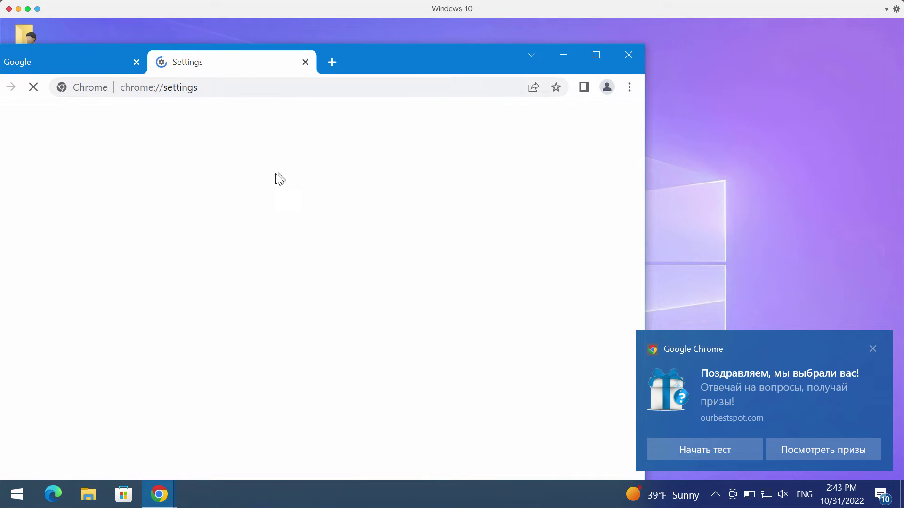
drag(438, 68, 563, 56)
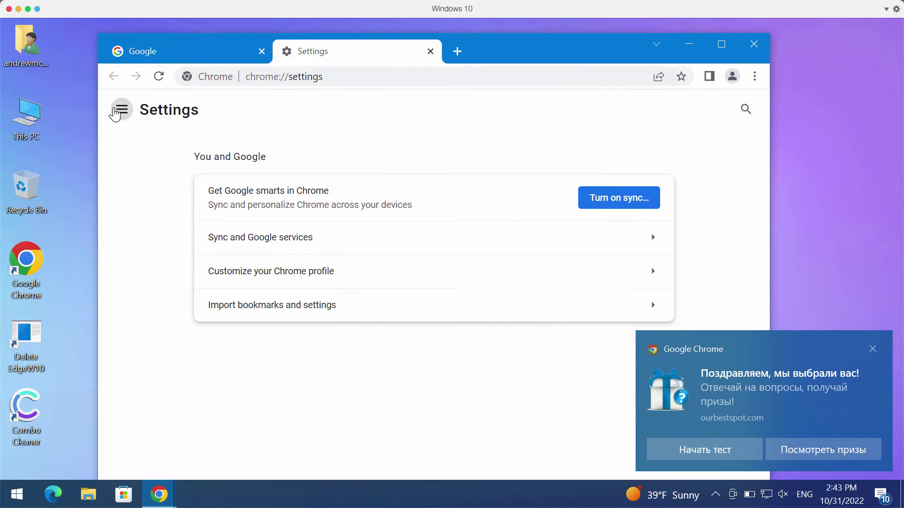
Go to Privacy and security > Site settings and scroll down to the Permissions list
click(115, 113)
click(191, 208)
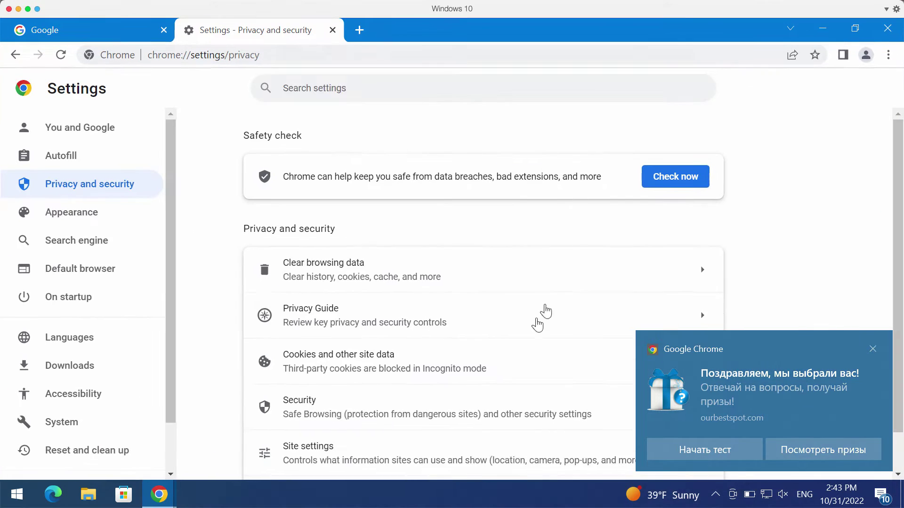
click(721, 44)
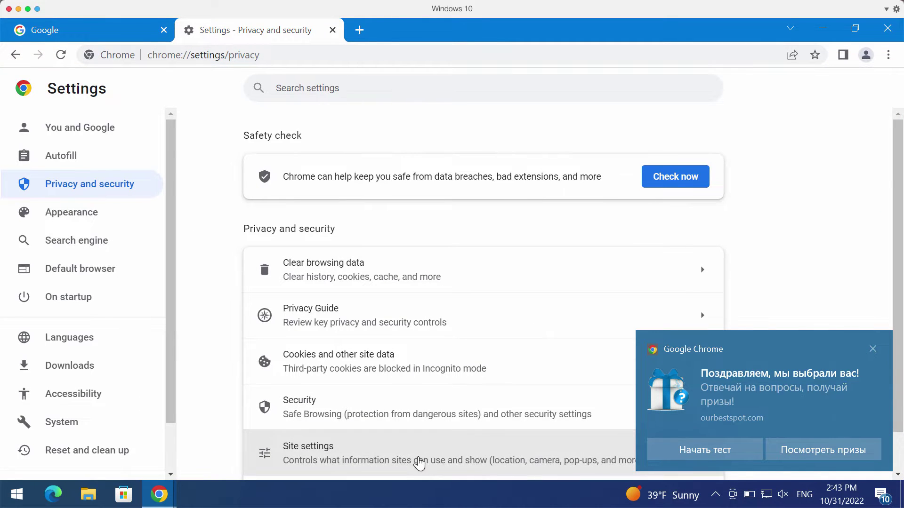
click(418, 464)
scroll(438, 291, down, 1)
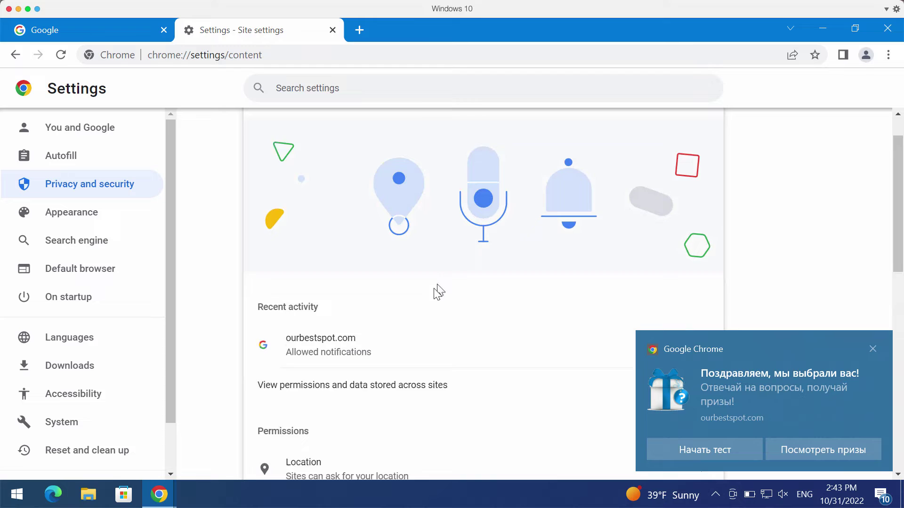
scroll(438, 291, down, 3)
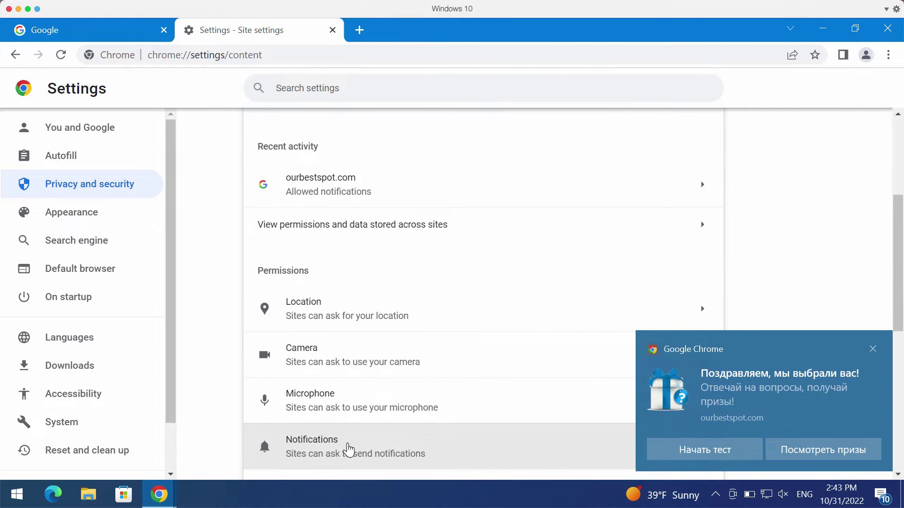
In Notifications settings, remove ourbestspot.com from the Allowed to send notifications list
click(348, 450)
click(855, 29)
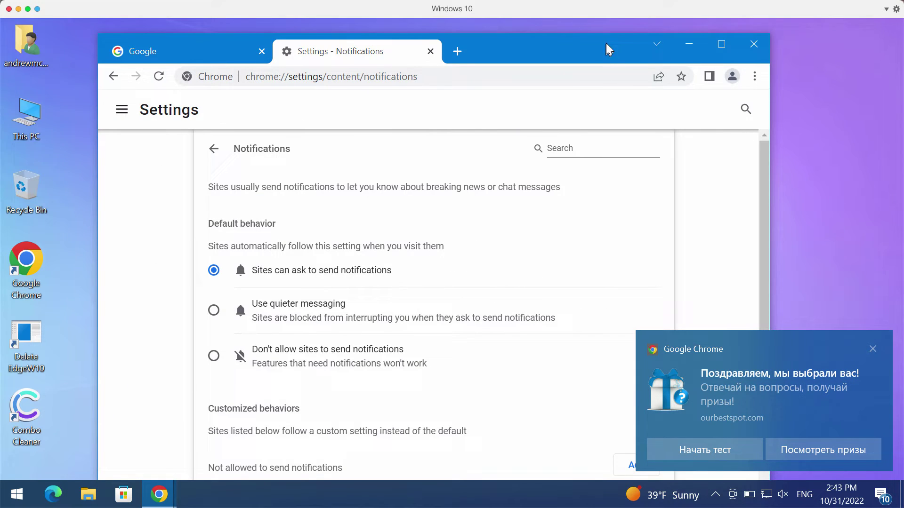
drag(609, 49, 526, 35)
scroll(536, 345, down, 3)
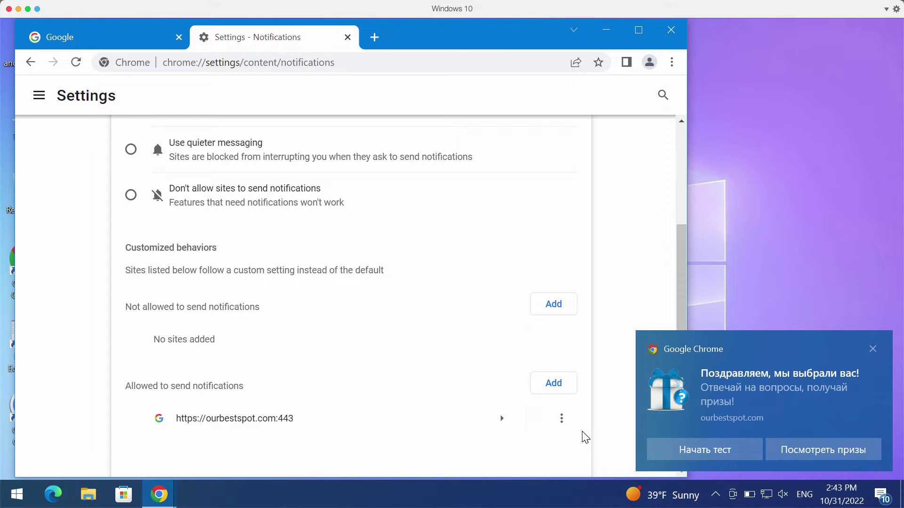
click(561, 418)
click(562, 423)
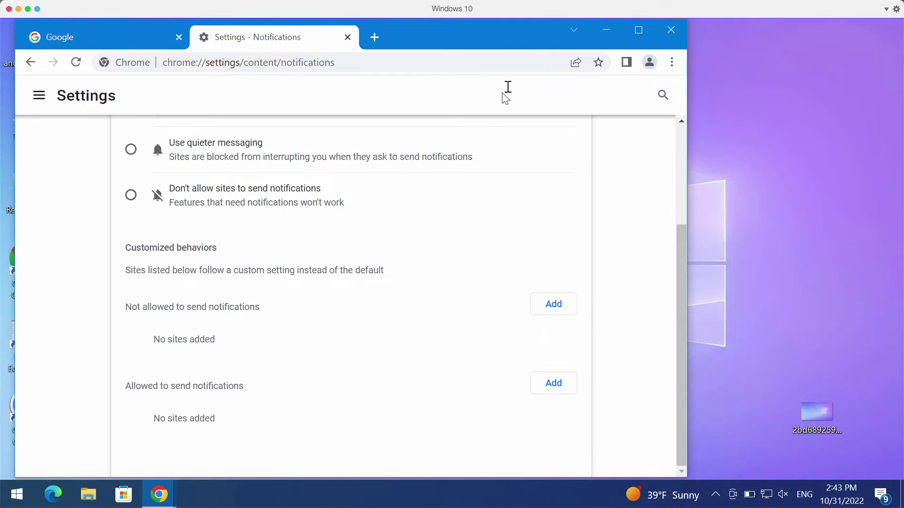
drag(526, 26, 533, 37)
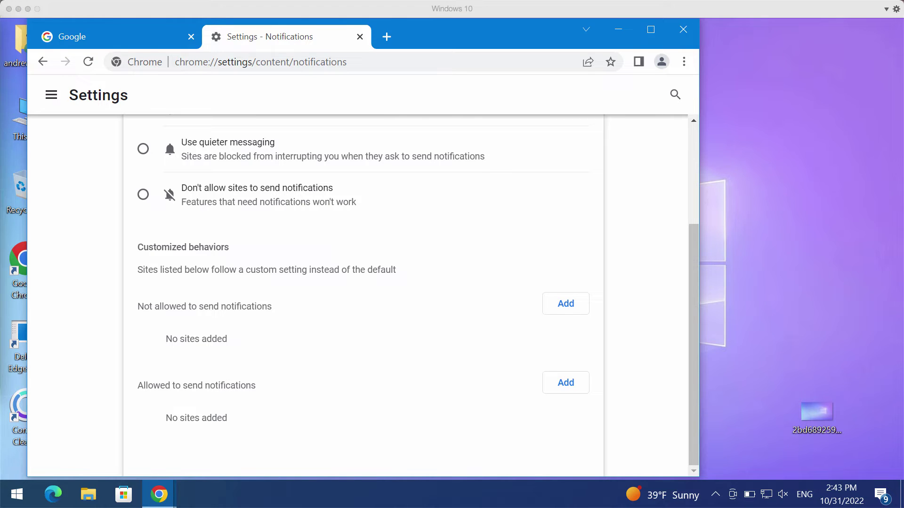
Go to combocleaner.com, close the Google tab and maximize the Chrome window
click(350, 62)
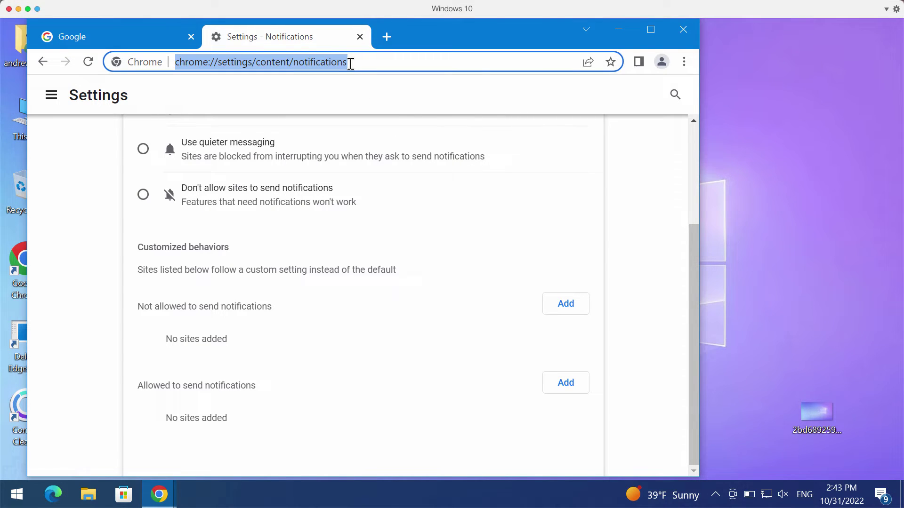
text(c)
key(Return)
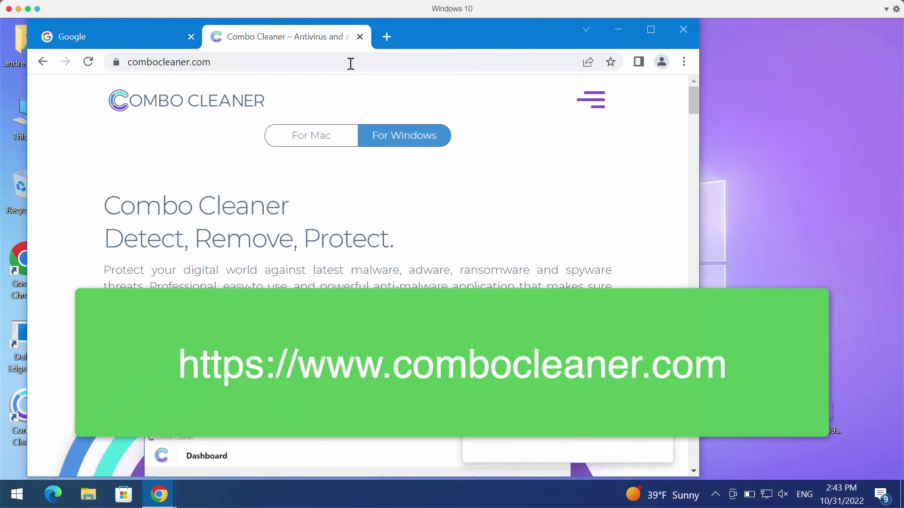
click(191, 36)
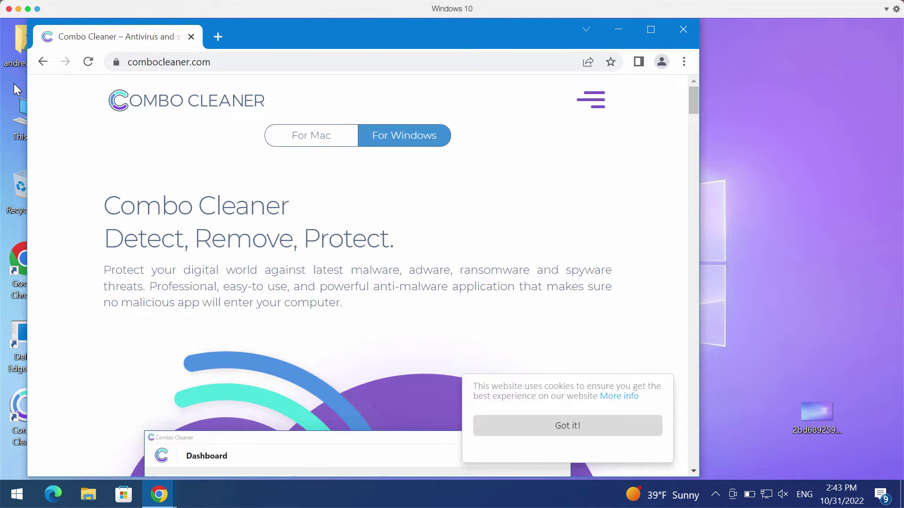
click(650, 29)
click(259, 56)
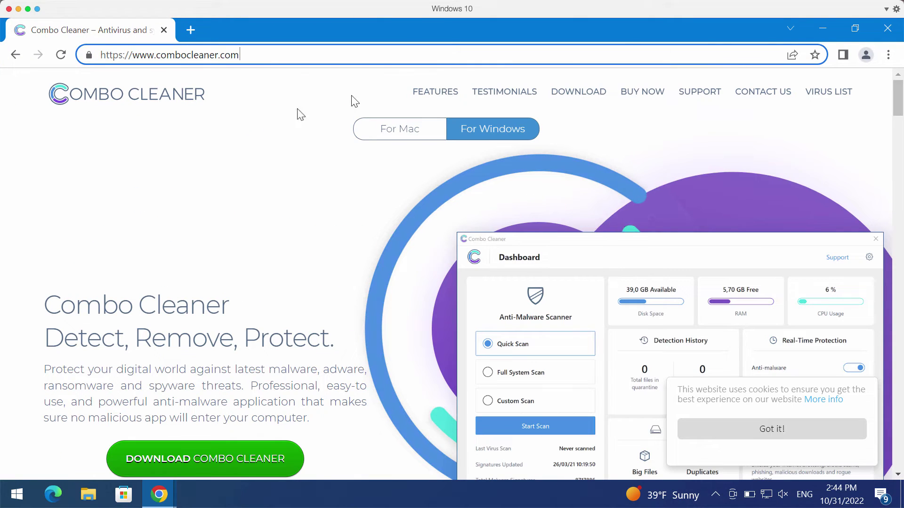
Minimize Chrome and launch Combo Cleaner from its desktop icon
click(822, 28)
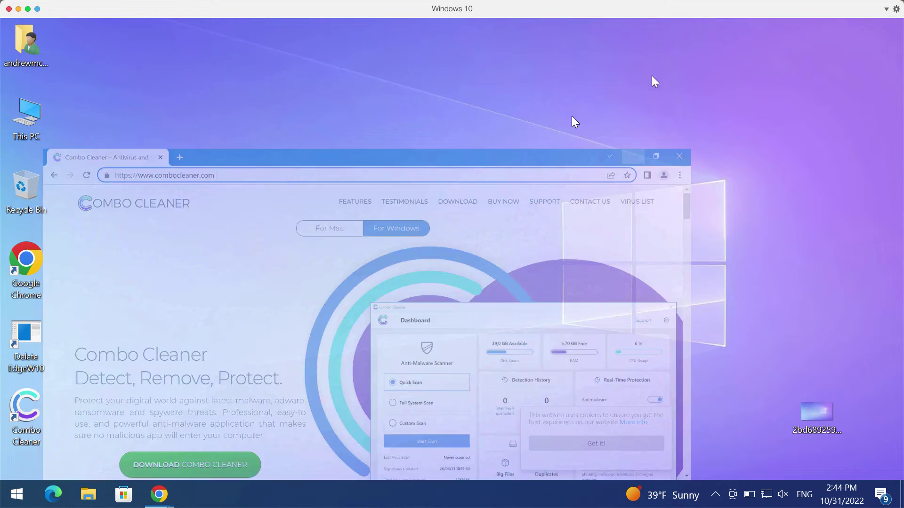
double_click(26, 416)
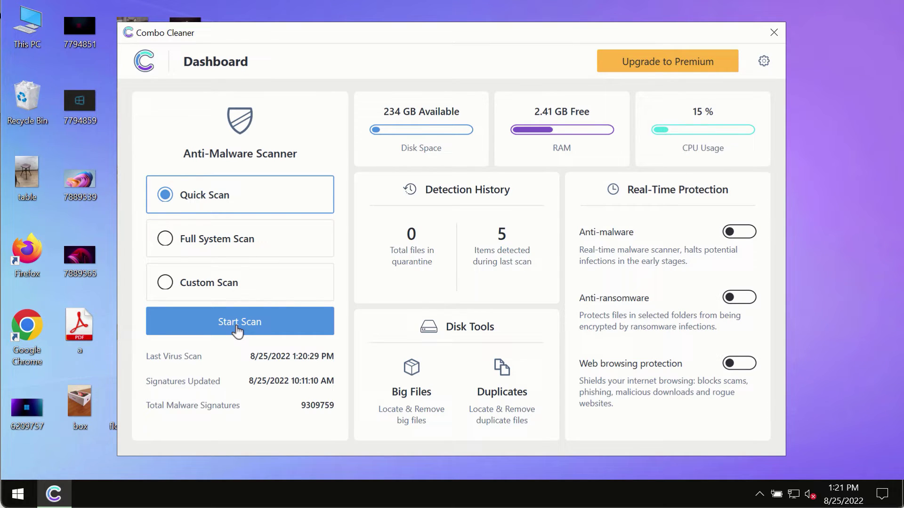
Start a Quick Scan, return to the Dashboard, then reopen the running scan's progress page
click(254, 325)
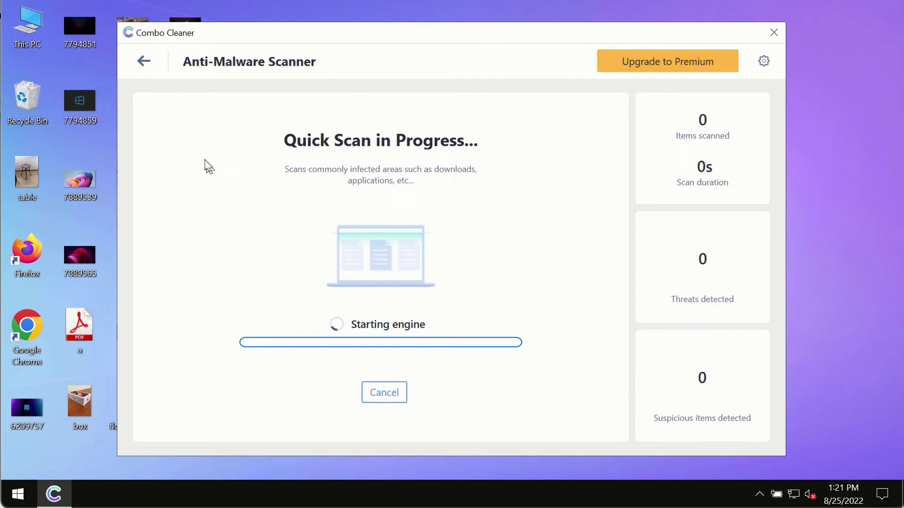
click(142, 60)
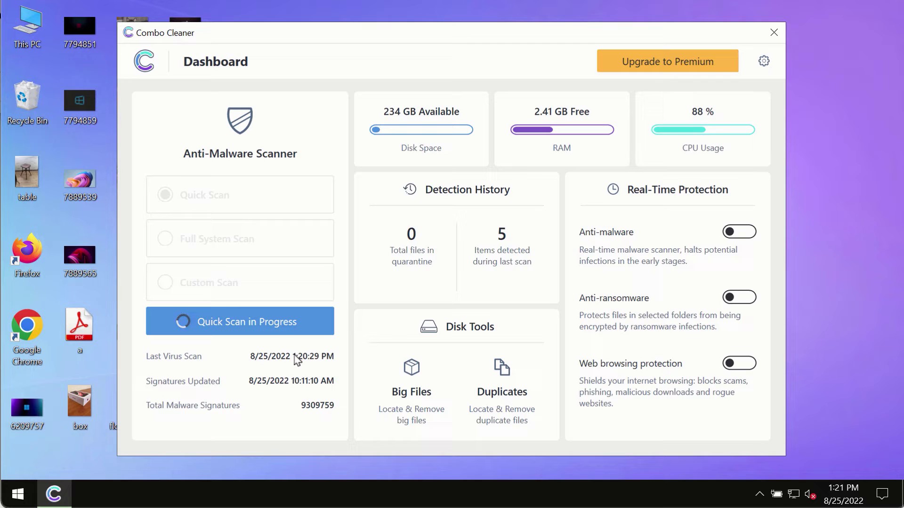
click(252, 327)
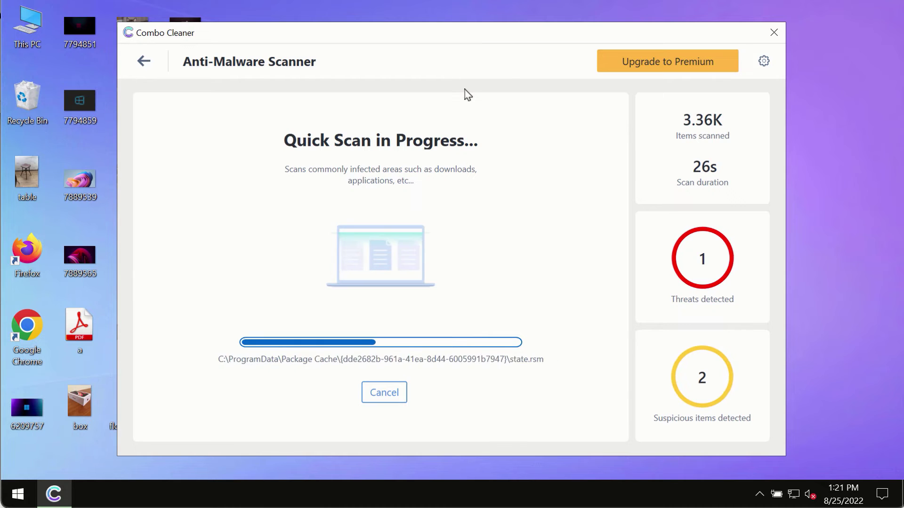
Open Combo Cleaner's Settings on the Anti-Ransomware tab
click(764, 63)
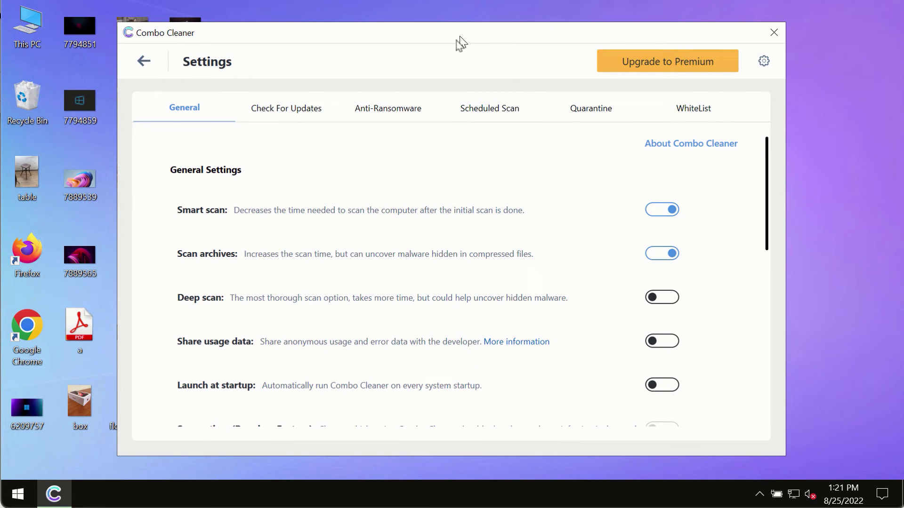
click(373, 115)
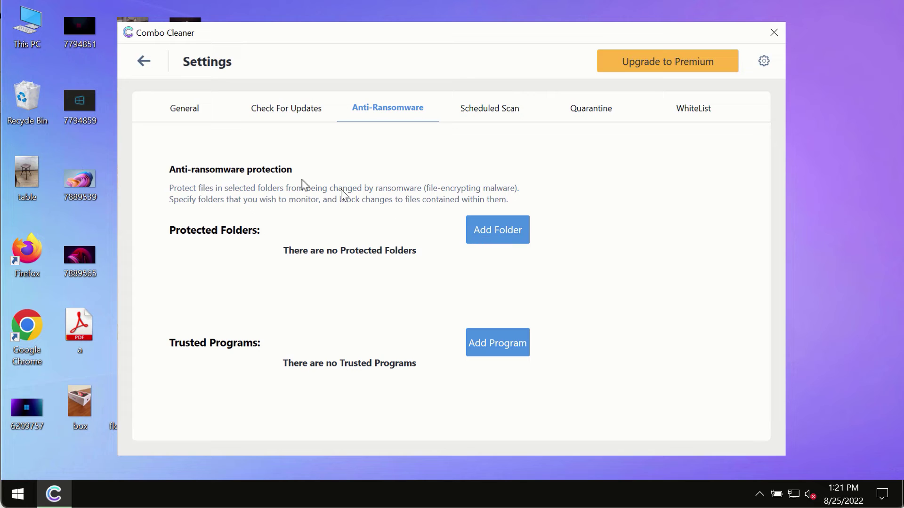
Return to the Dashboard and reopen the Quick Scan progress page to follow the scan
click(144, 66)
click(293, 324)
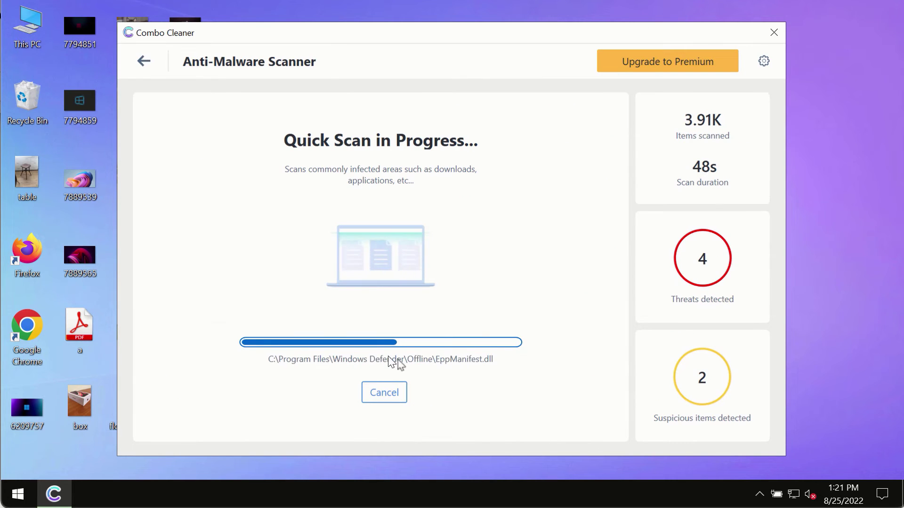